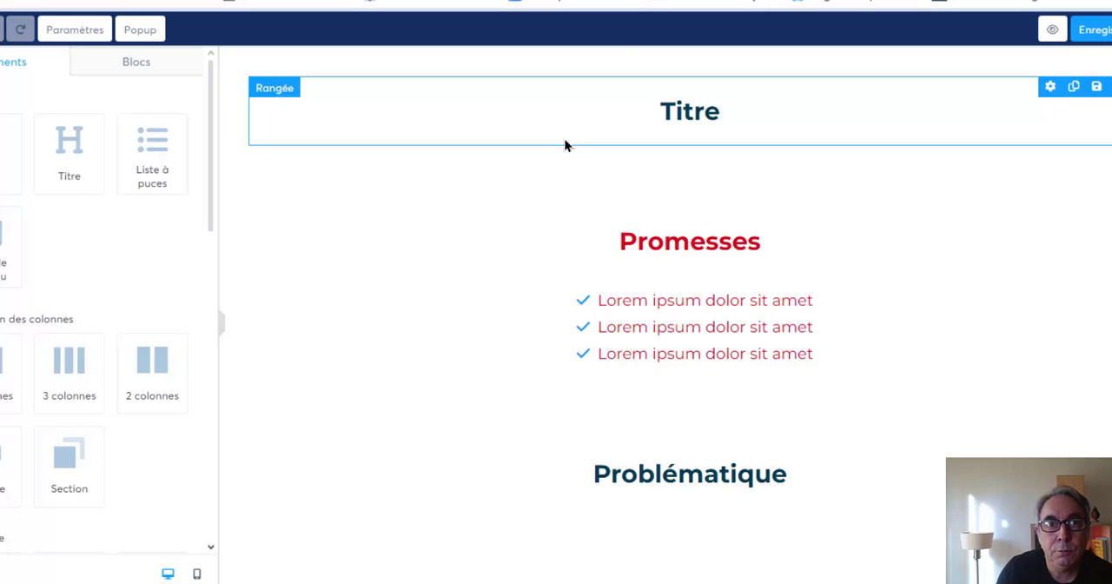
Delete the empty row below the FAQ text and the empty section above the "Preuves" heading.
{"action": "scroll", "coordinate": [565, 145], "scroll_direction": "down", "scroll_amount": 20}
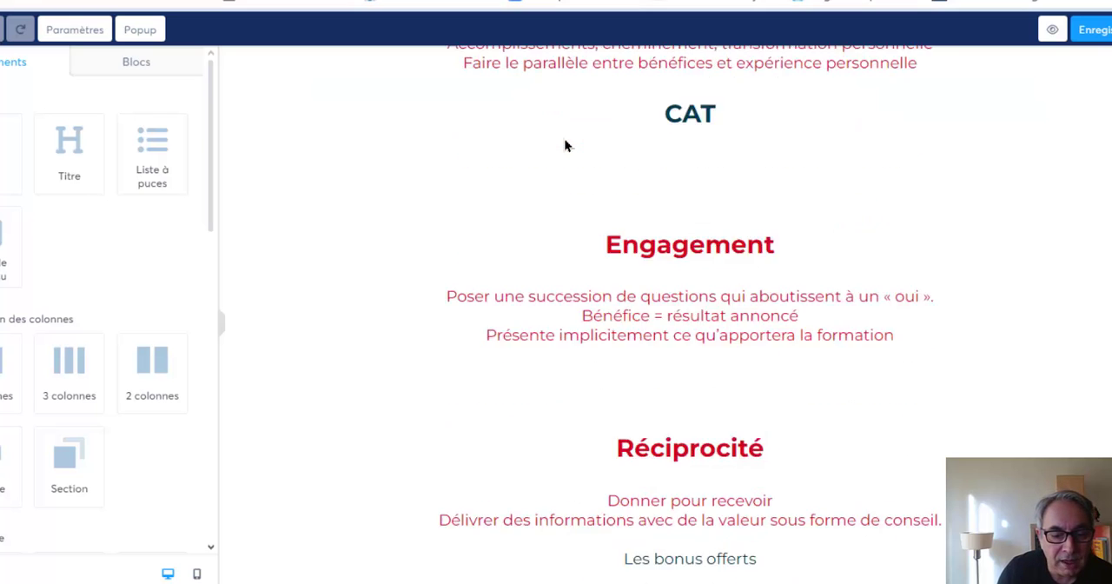
{"action": "scroll", "coordinate": [565, 145], "scroll_direction": "down", "scroll_amount": 3}
{"action": "scroll", "coordinate": [564, 145], "scroll_direction": "up", "scroll_amount": 1}
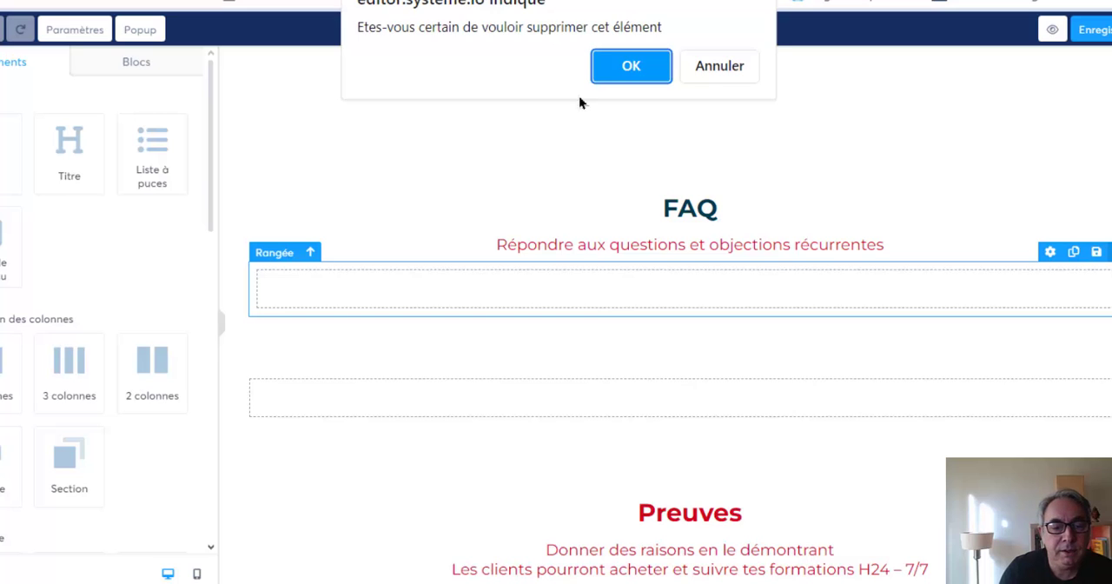
{"action": "left_click", "coordinate": [624, 67]}
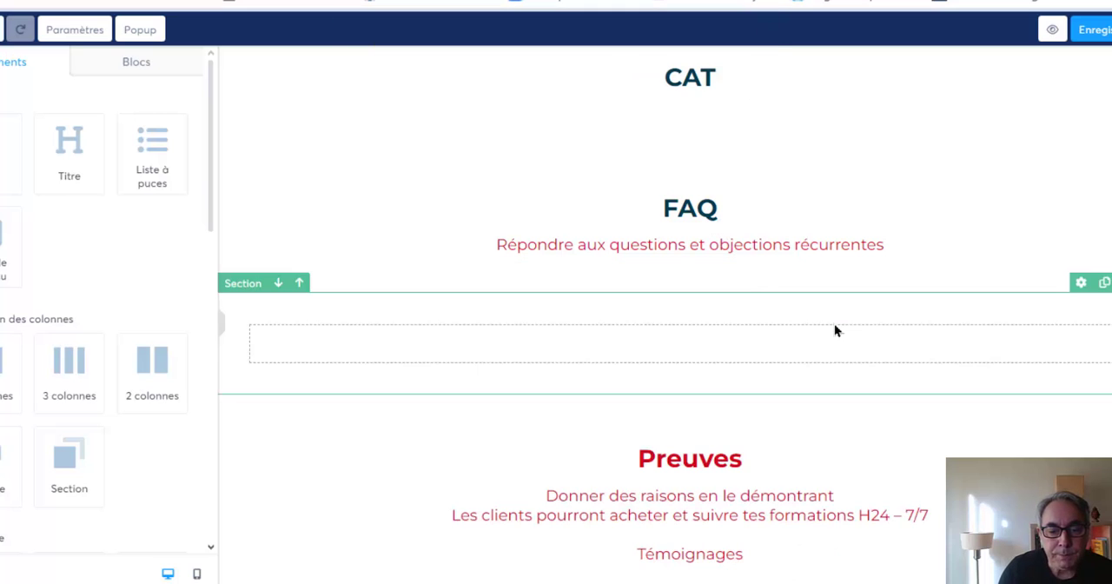
{"action": "left_click", "coordinate": [1111, 282]}
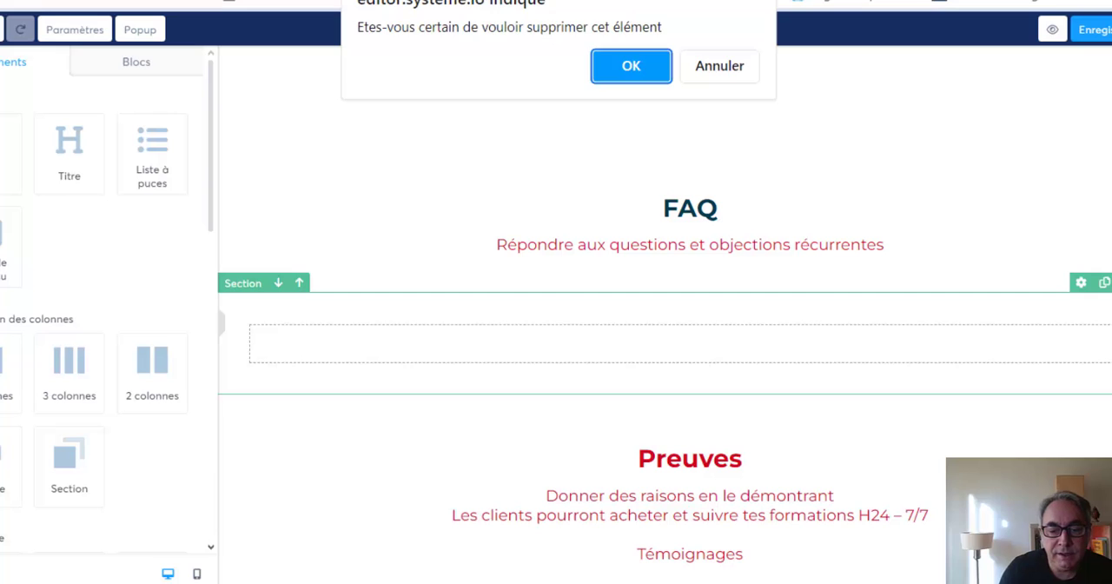
{"action": "left_click", "coordinate": [625, 65]}
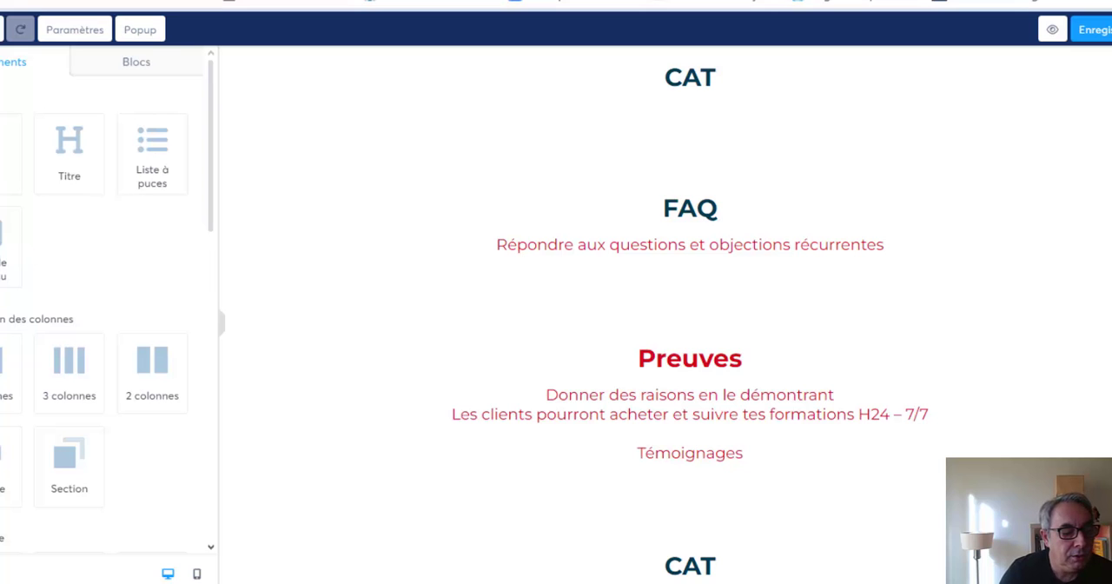
Insert an FAQ element below the text "Répondre aux questions et objections récurrentes".
{"action": "scroll", "coordinate": [104, 304], "scroll_direction": "down", "scroll_amount": 2}
{"action": "scroll", "coordinate": [105, 304], "scroll_direction": "down", "scroll_amount": 8}
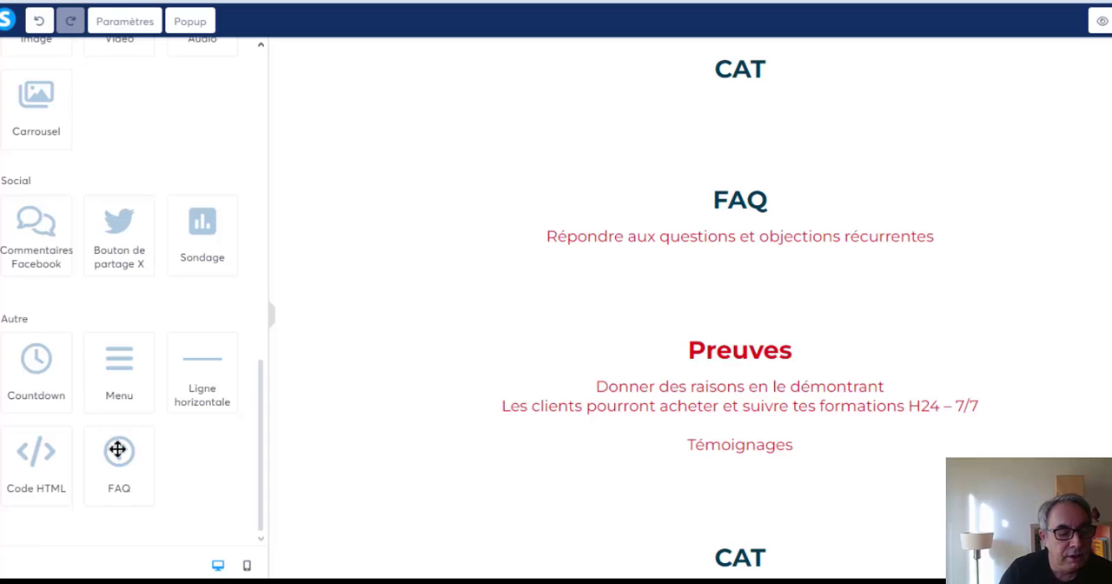
{"action": "left_click_drag", "start_coordinate": [118, 449], "coordinate": [735, 252]}
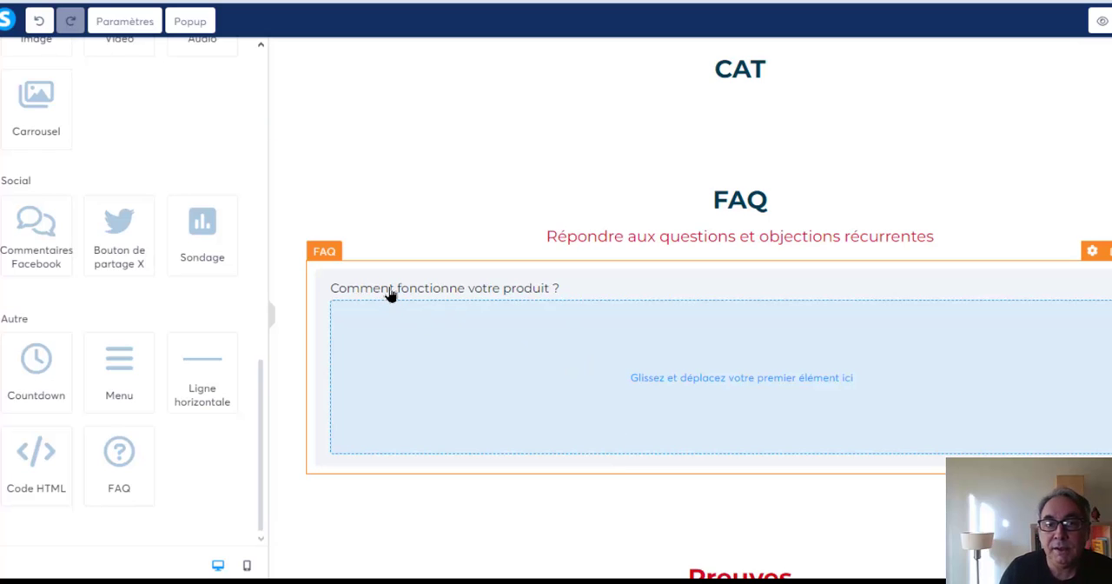
Add a second item to the FAQ element and show the first item's content area.
{"action": "left_click", "coordinate": [718, 382]}
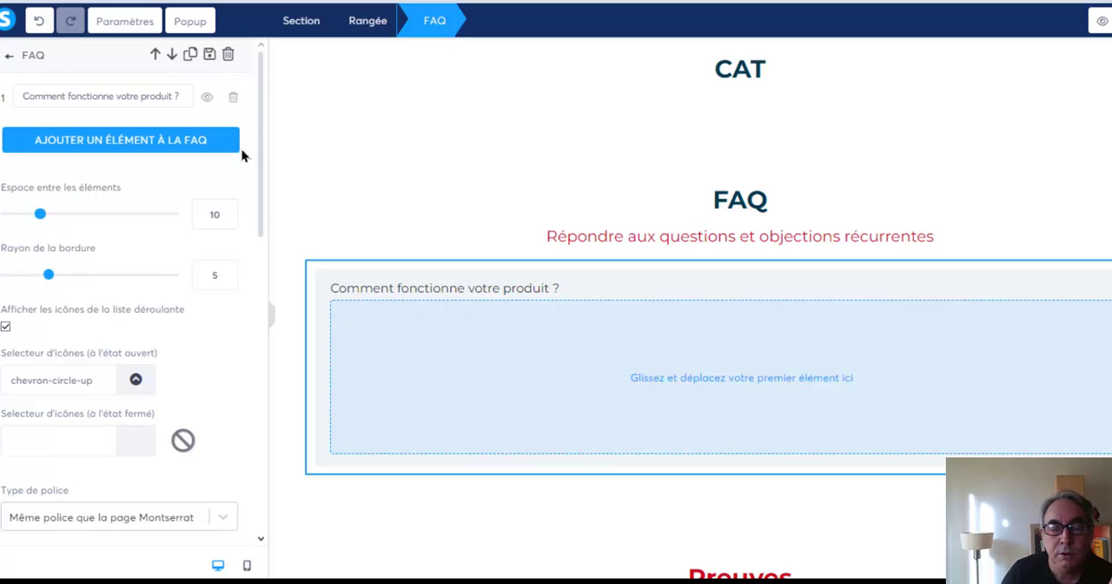
{"action": "left_click", "coordinate": [94, 147]}
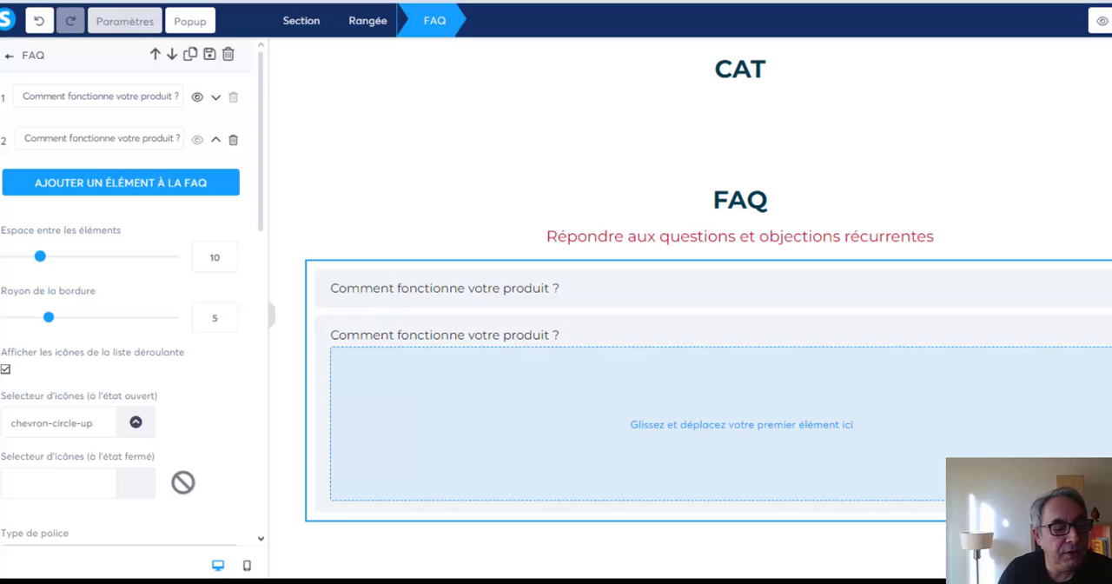
{"action": "left_click", "coordinate": [197, 98]}
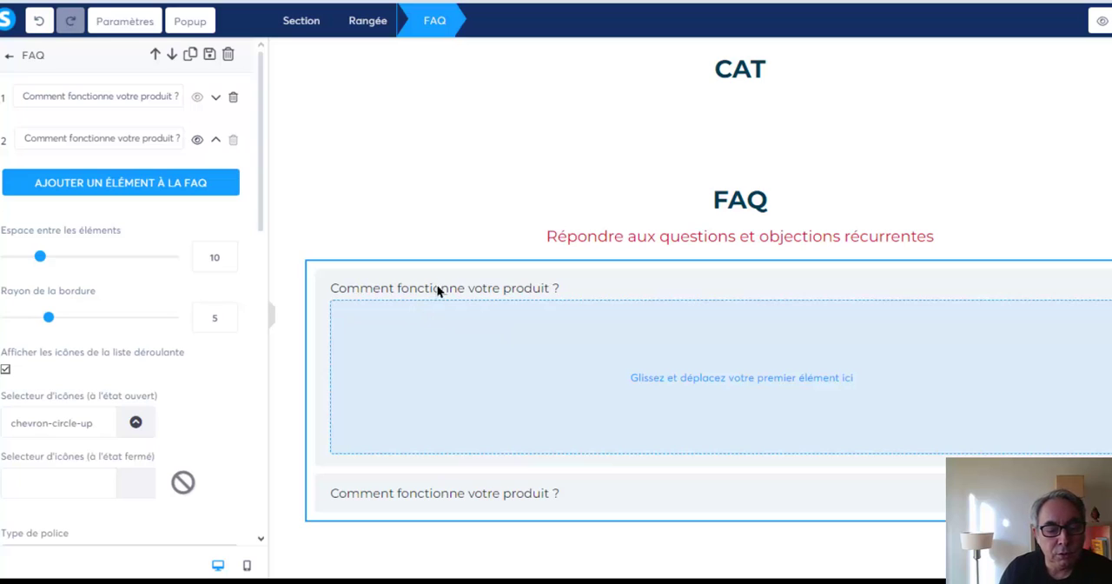
Insert a text element into the first FAQ item with the answer "Le produit fonctionne de cette manière".
{"action": "left_click", "coordinate": [681, 381]}
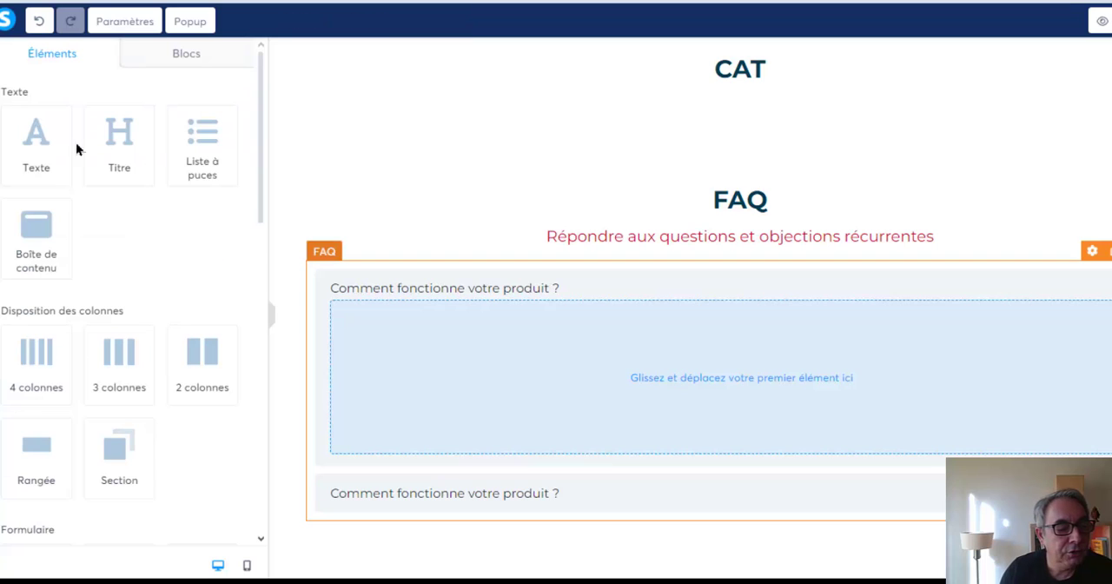
{"action": "left_click_drag", "start_coordinate": [42, 143], "coordinate": [621, 332]}
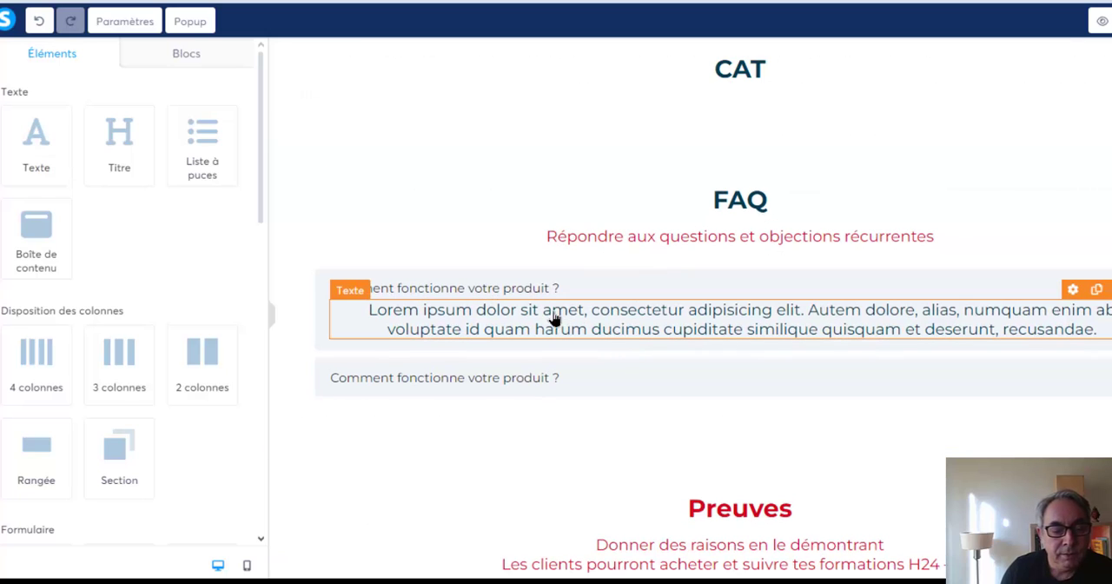
{"action": "double_click", "coordinate": [554, 318]}
{"action": "triple_click", "coordinate": [546, 312]}
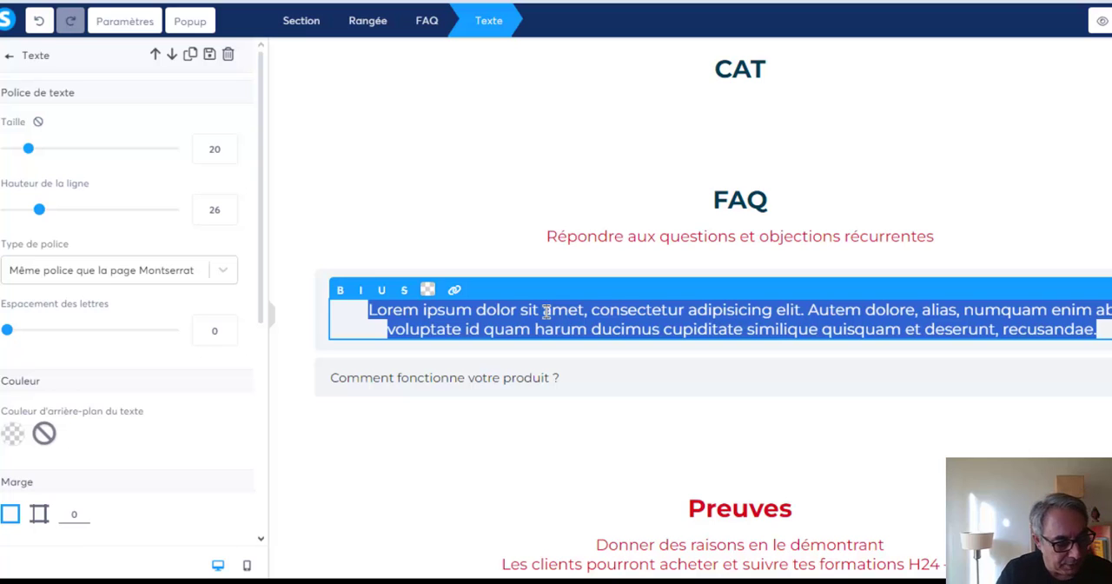
{"action": "key", "text": "BackSpace"}
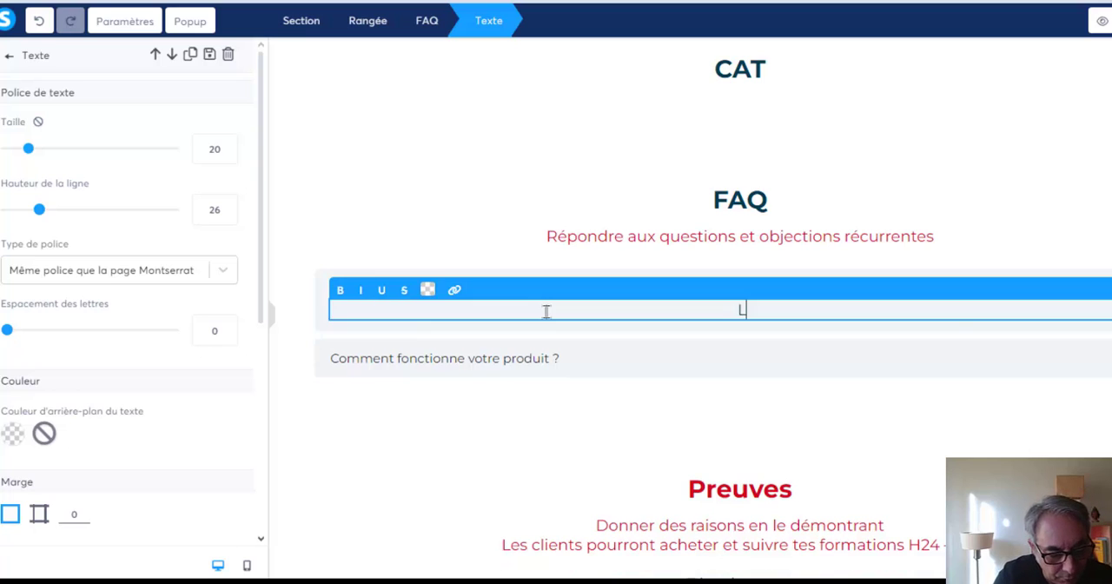
{"action": "type", "text": "Le produit "}
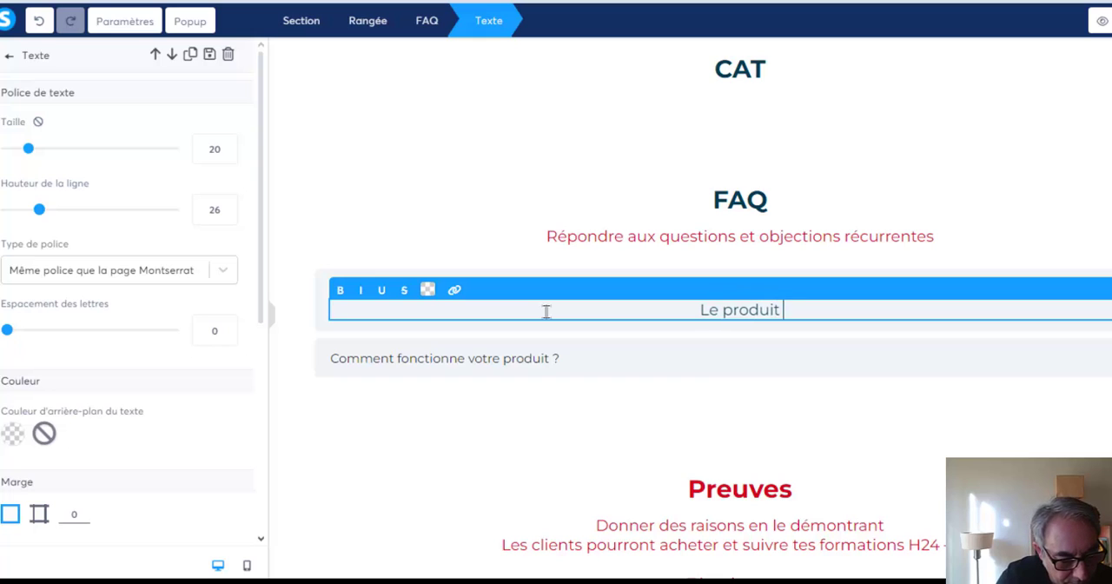
{"action": "type", "text": "fonctionne"}
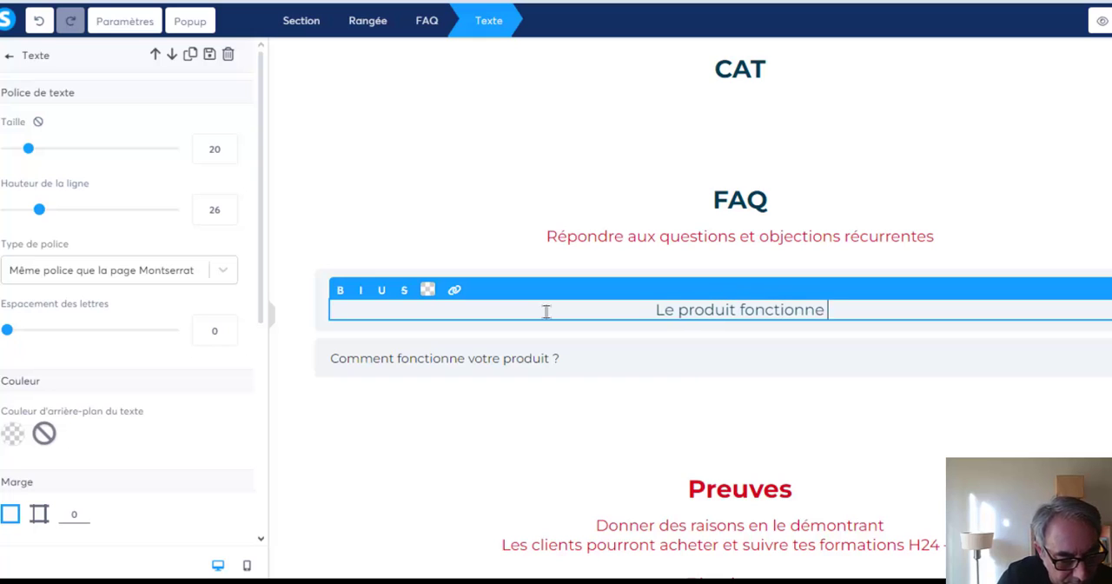
{"action": "type", "text": " de cette"}
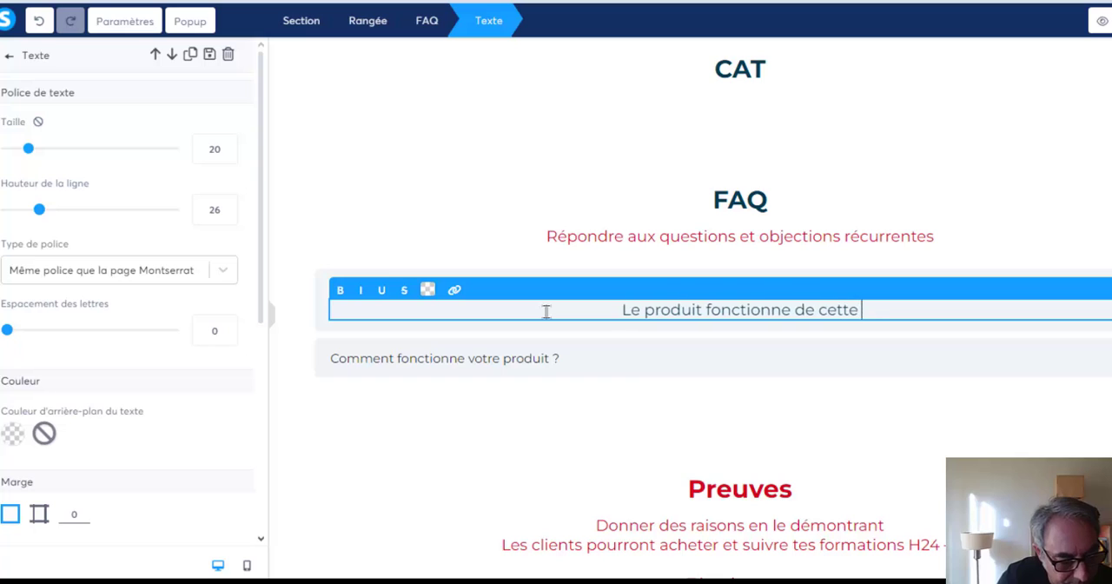
{"action": "type", "text": " manière"}
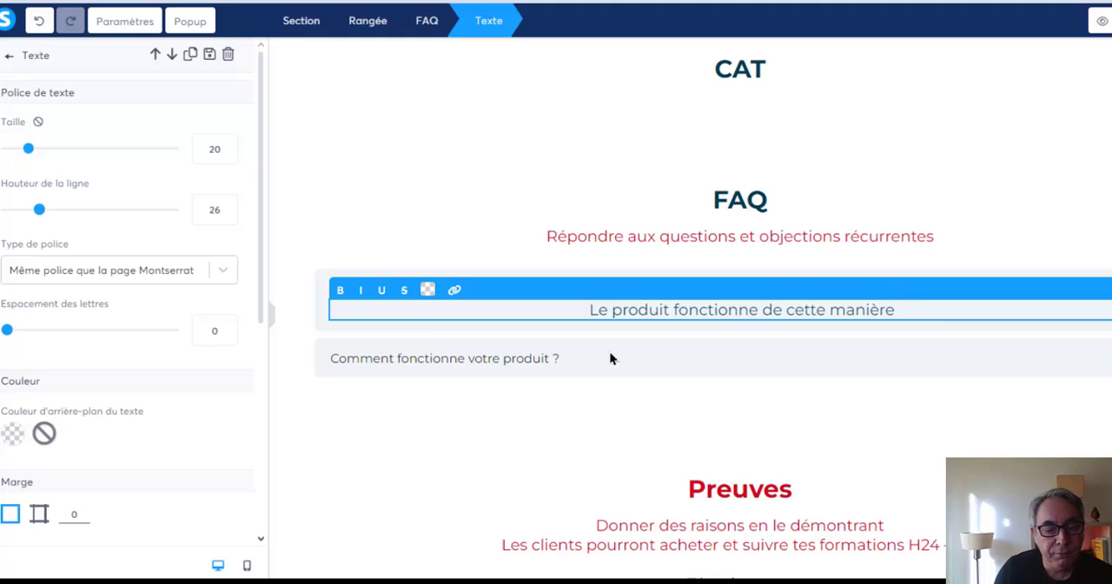
{"action": "left_click", "coordinate": [561, 402]}
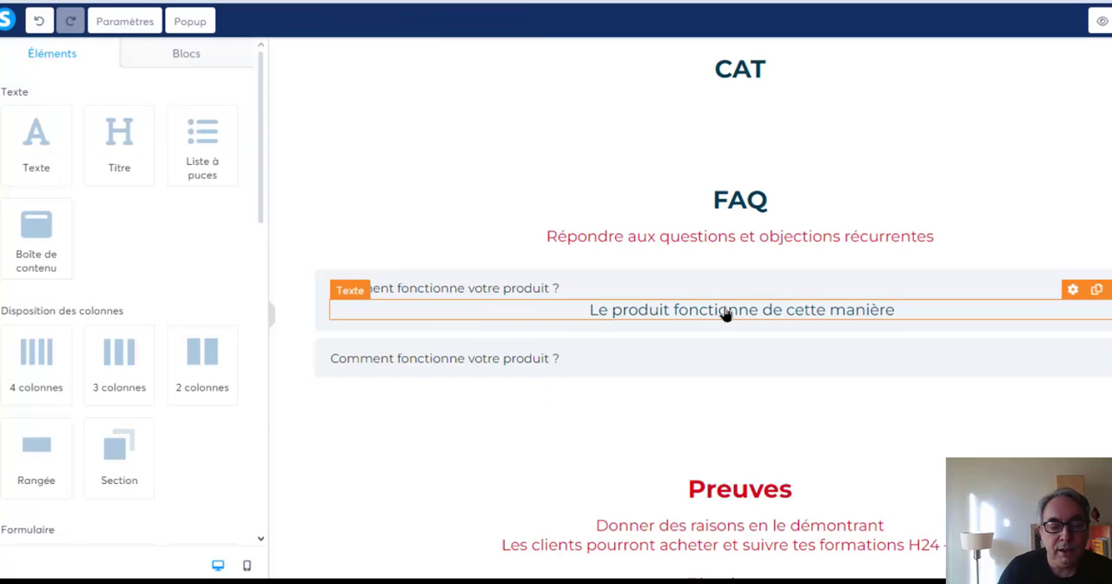
Show the second FAQ item's content area and change its question to "Comment ça se passe ?".
{"action": "left_click", "coordinate": [495, 367]}
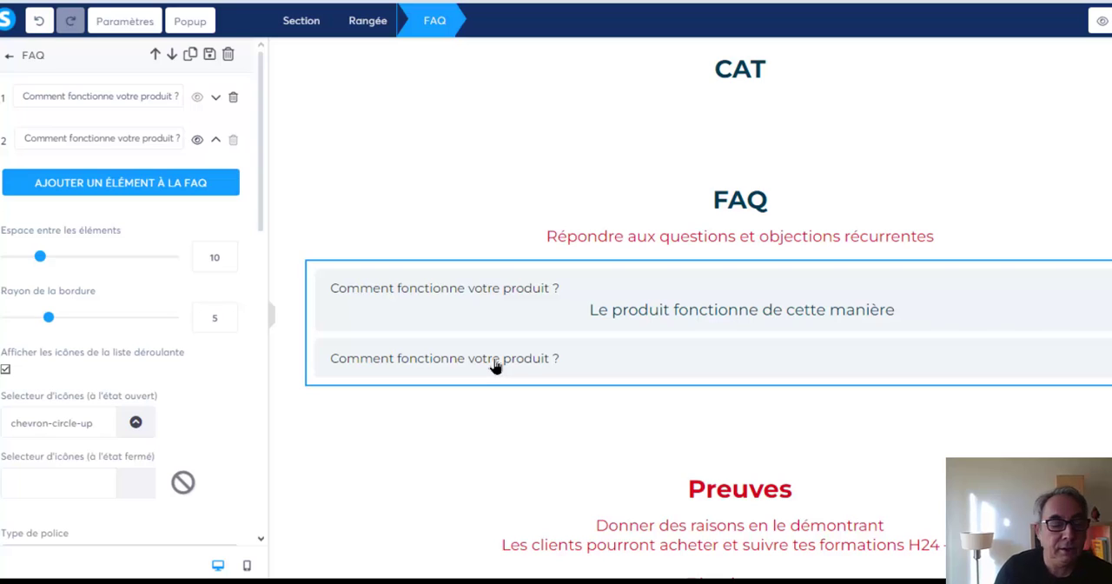
{"action": "left_click", "coordinate": [126, 139]}
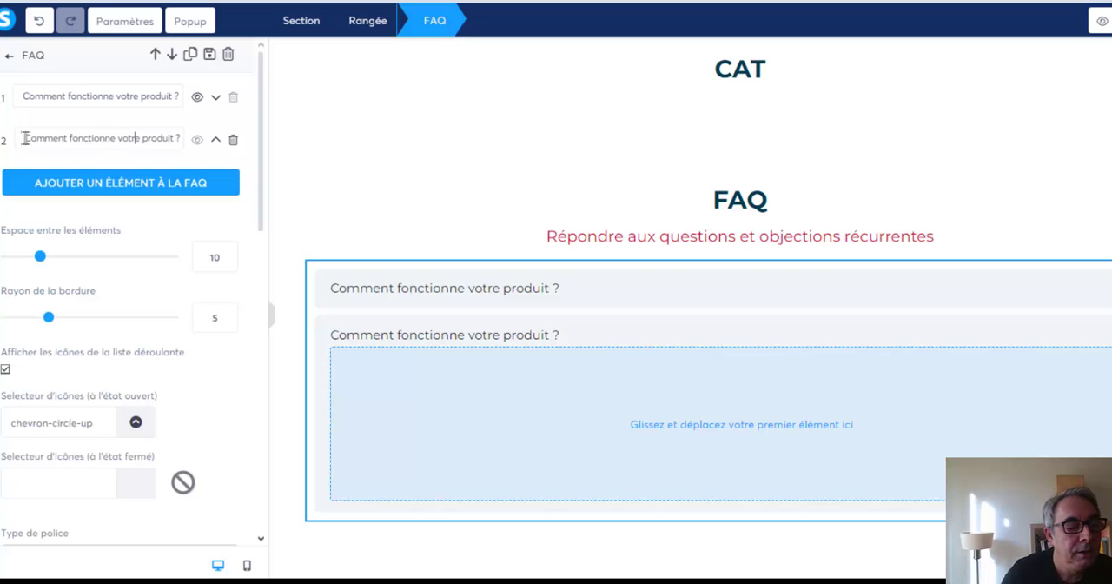
{"action": "left_click_drag", "start_coordinate": [24, 139], "coordinate": [57, 139]}
{"action": "left_click_drag", "start_coordinate": [163, 138], "coordinate": [207, 142]}
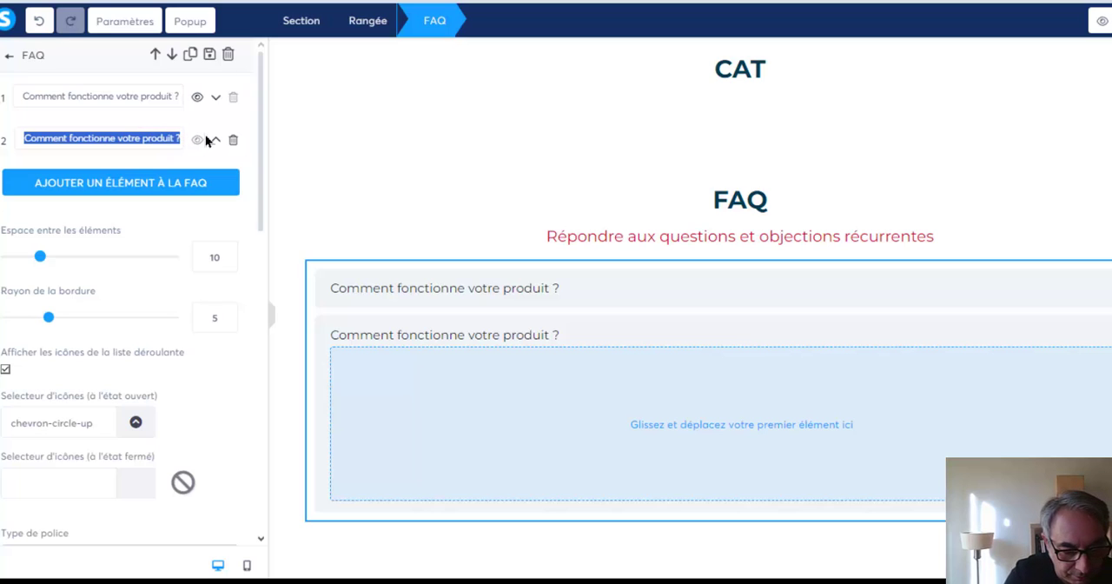
{"action": "type", "text": "Co"}
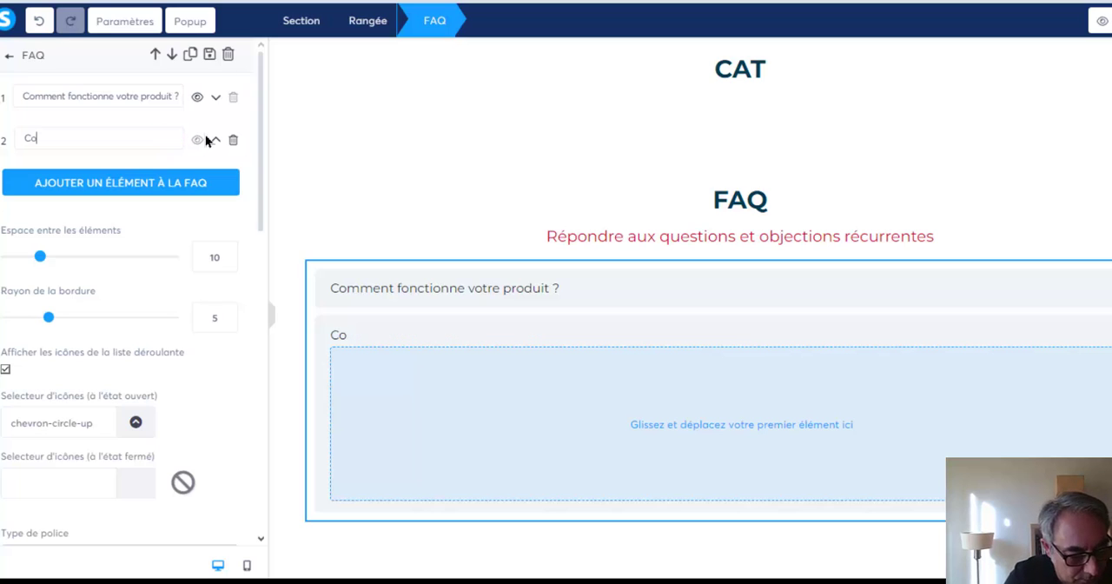
{"action": "type", "text": "mment "}
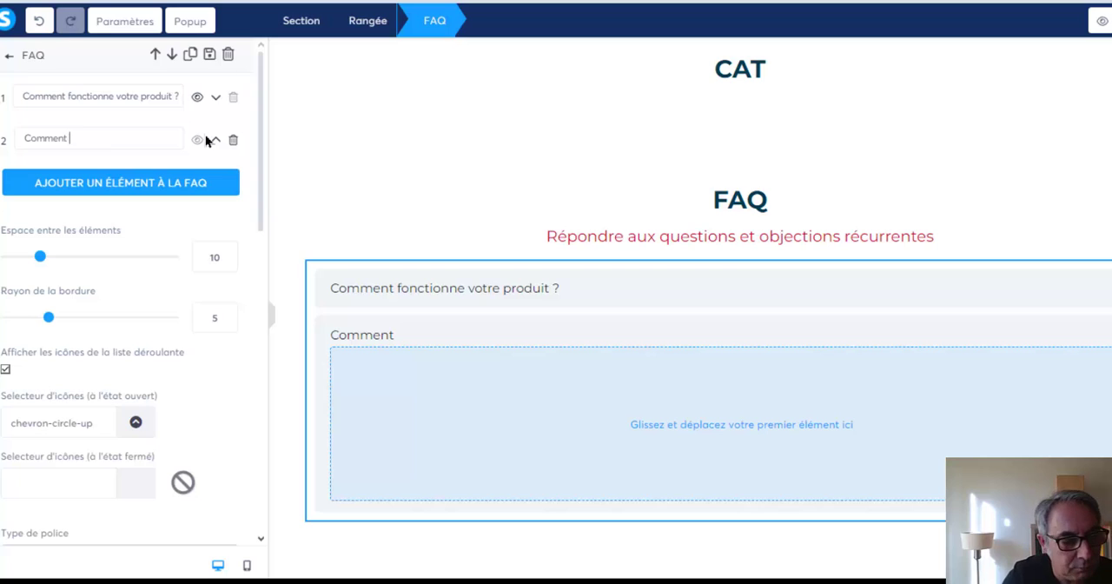
{"action": "type", "text": "ça se passe"}
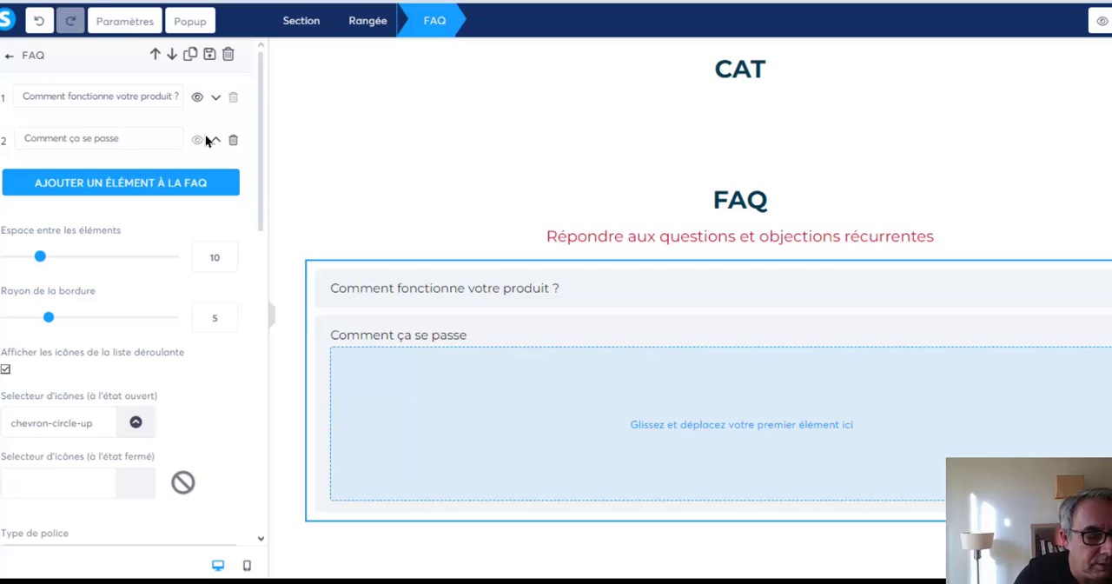
{"action": "type", "text": " ?"}
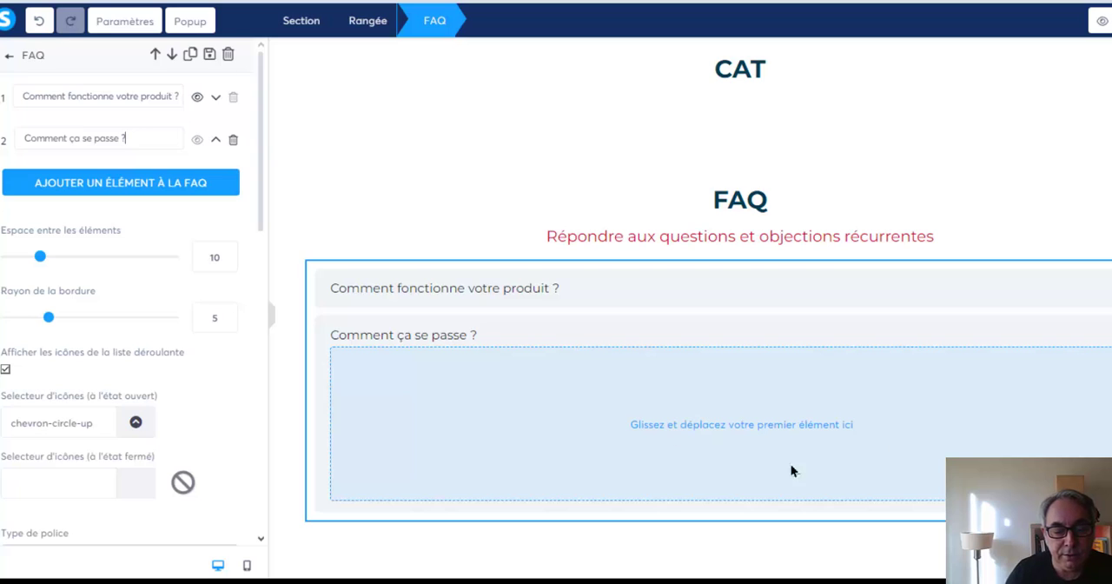
Insert a text element into the second FAQ item with the answer "Ca se passe comme ça".
{"action": "left_click", "coordinate": [718, 419]}
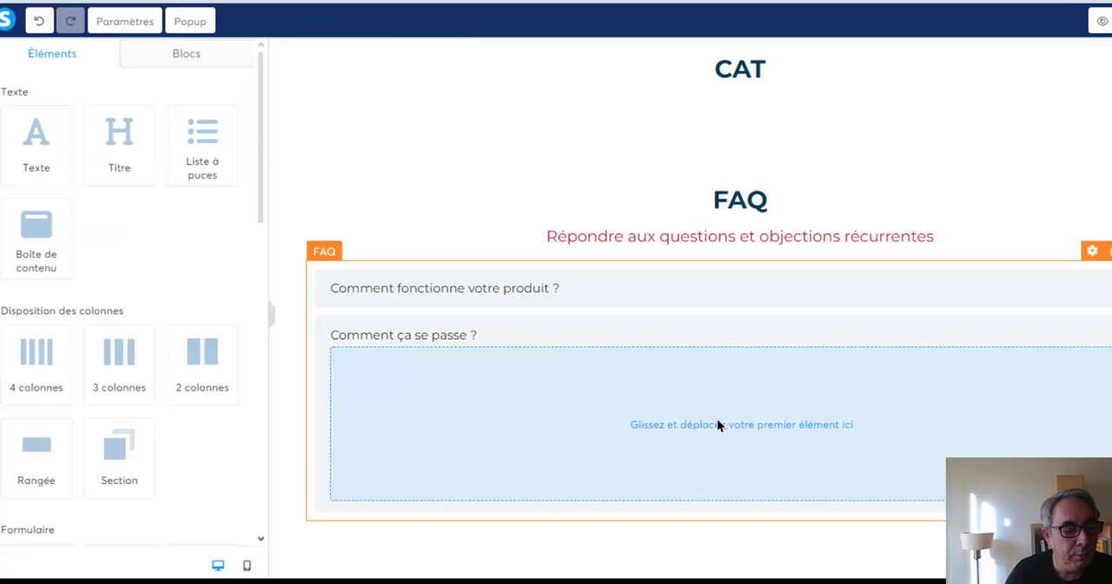
{"action": "left_click_drag", "start_coordinate": [35, 137], "coordinate": [651, 384]}
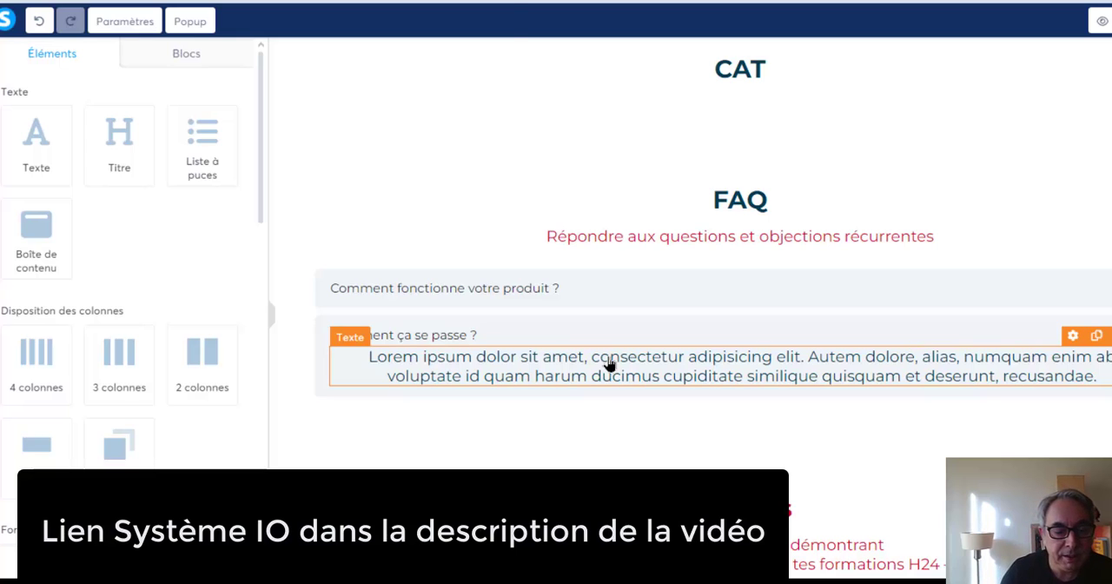
{"action": "triple_click", "coordinate": [610, 365]}
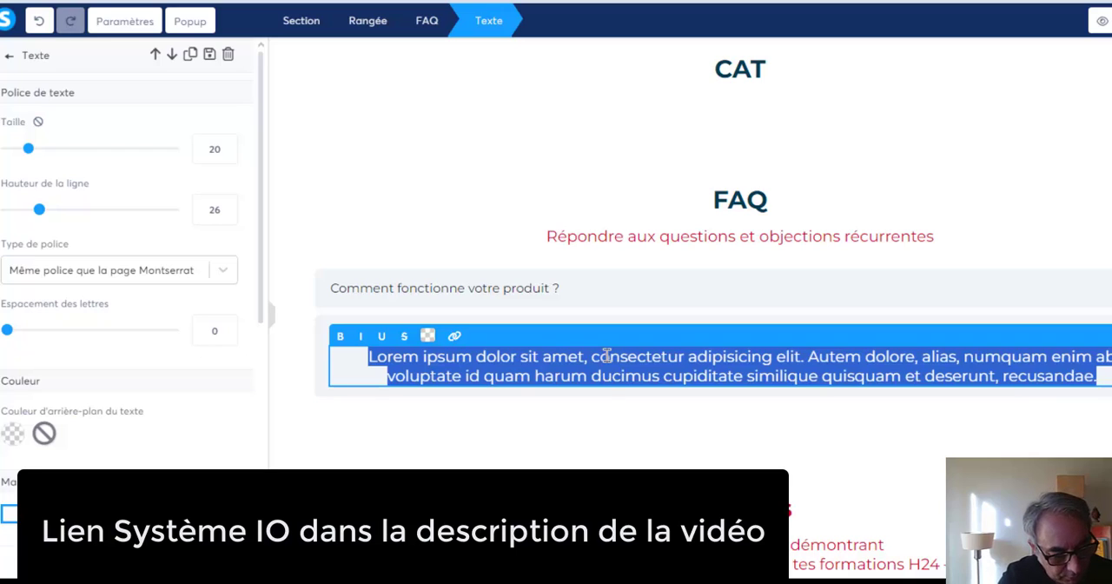
{"action": "type", "text": "Ca se pa"}
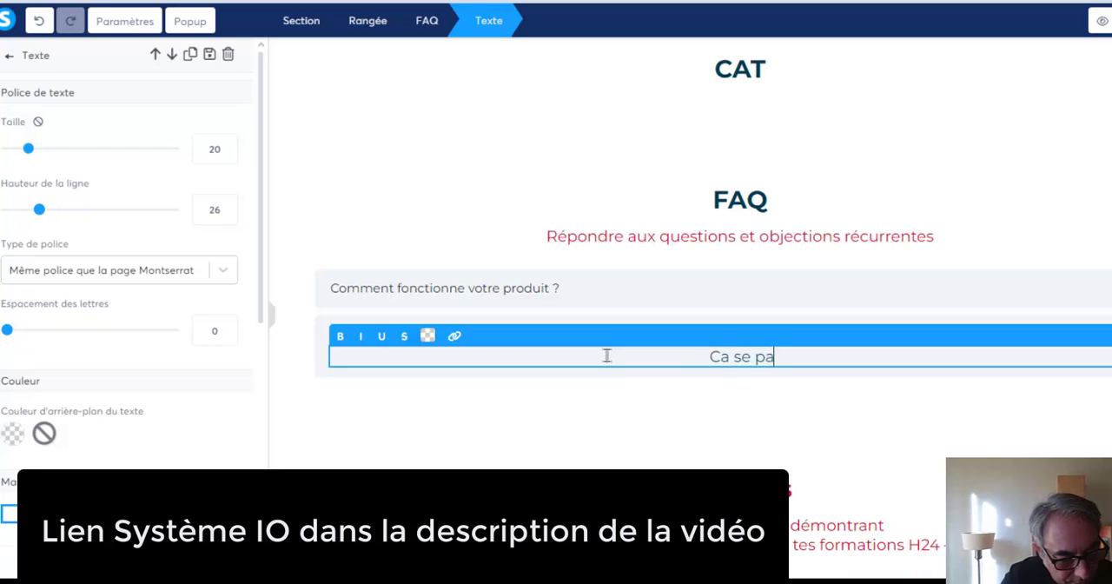
{"action": "type", "text": "sse"}
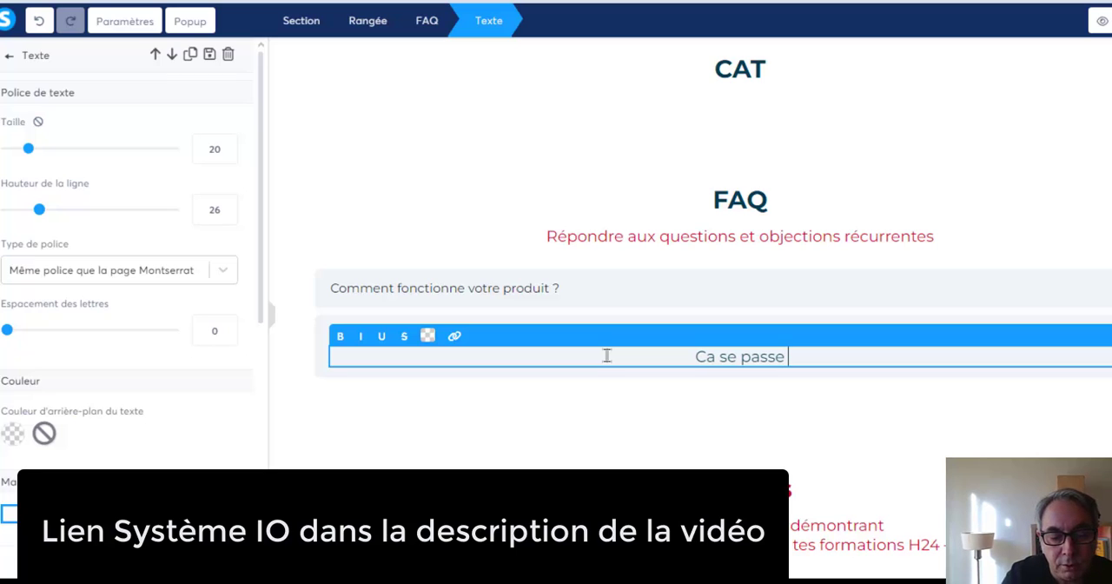
{"action": "type", "text": " co"}
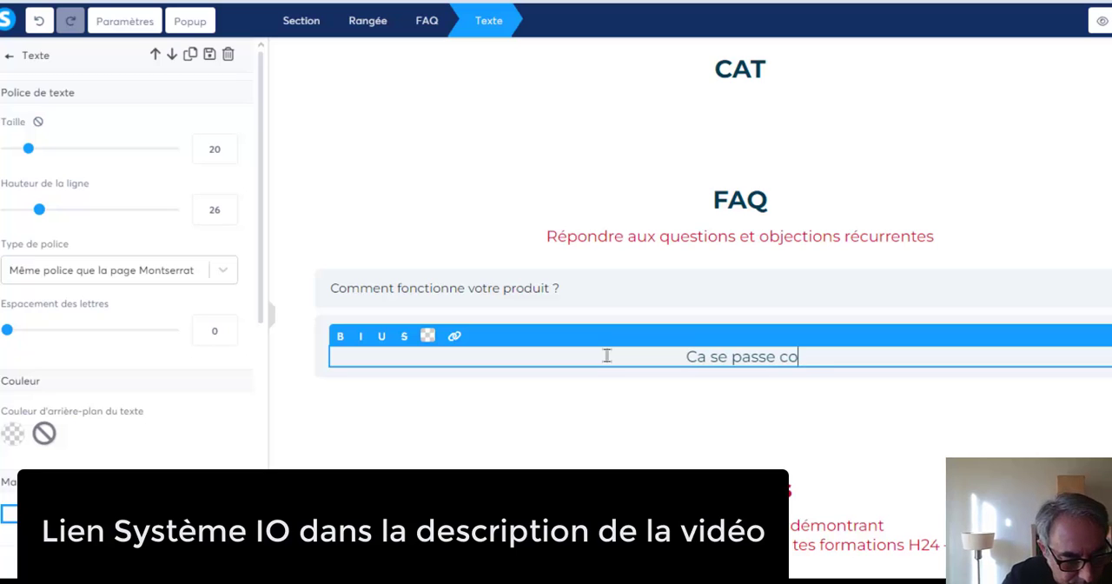
{"action": "type", "text": "mme ça"}
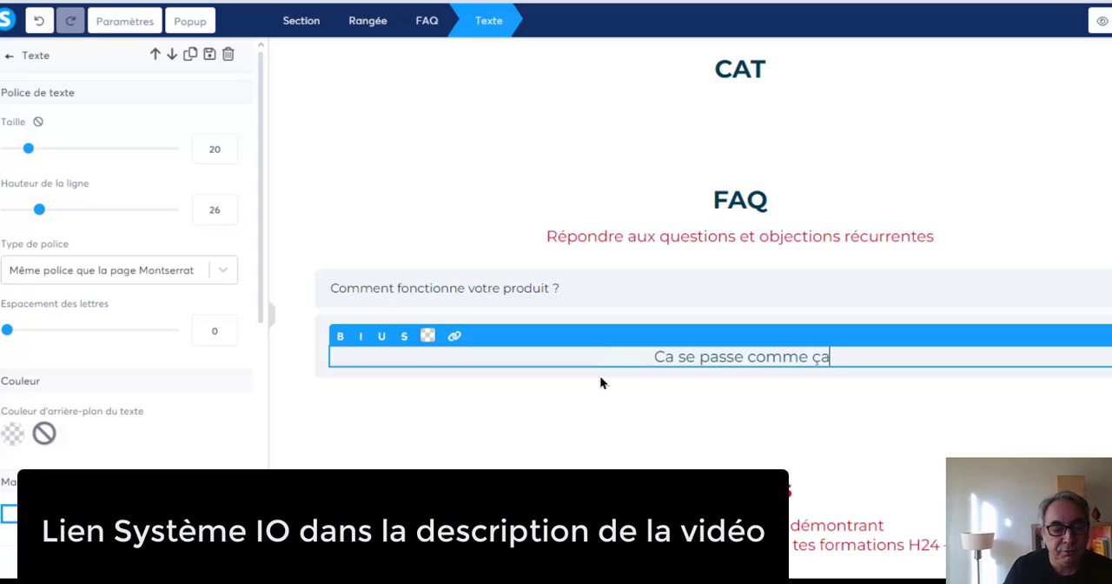
{"action": "left_click", "coordinate": [597, 396]}
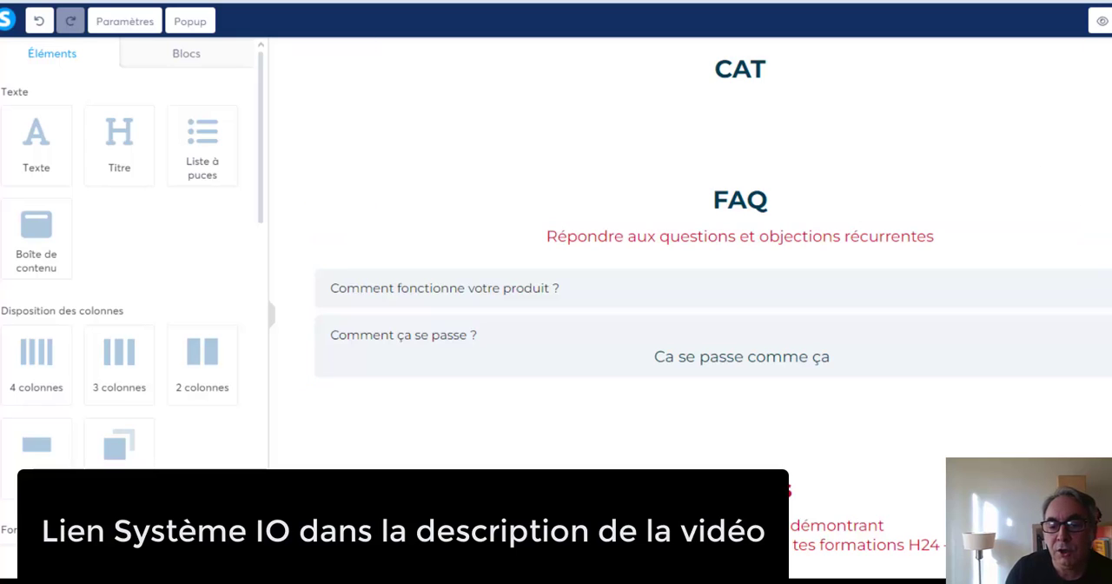
Save the page and preview it, expanding the second FAQ question, and return to the editor.
{"action": "left_click", "coordinate": [1034, 17]}
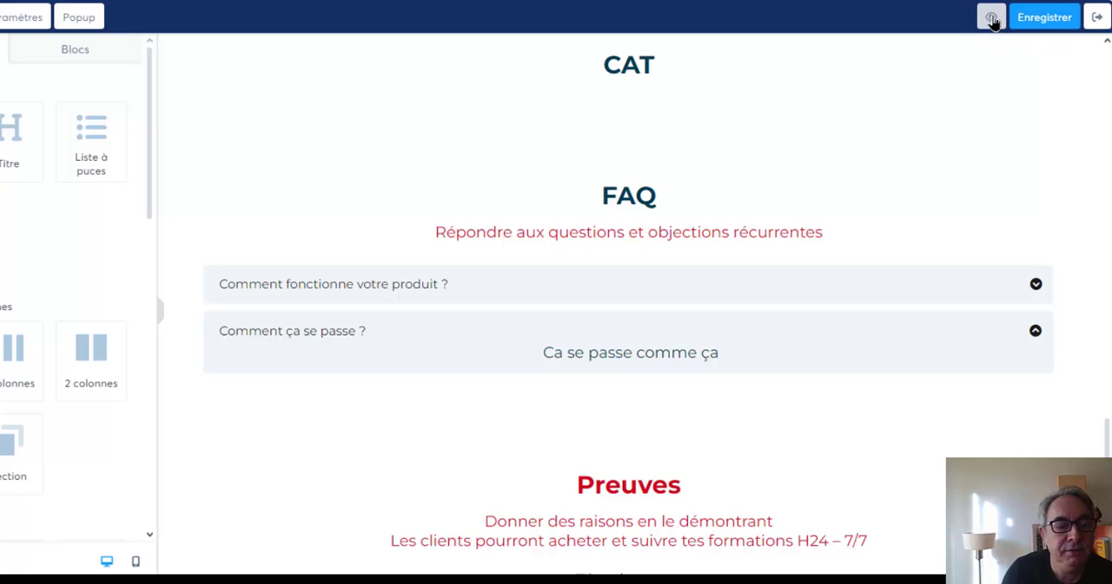
{"action": "left_click", "coordinate": [993, 21]}
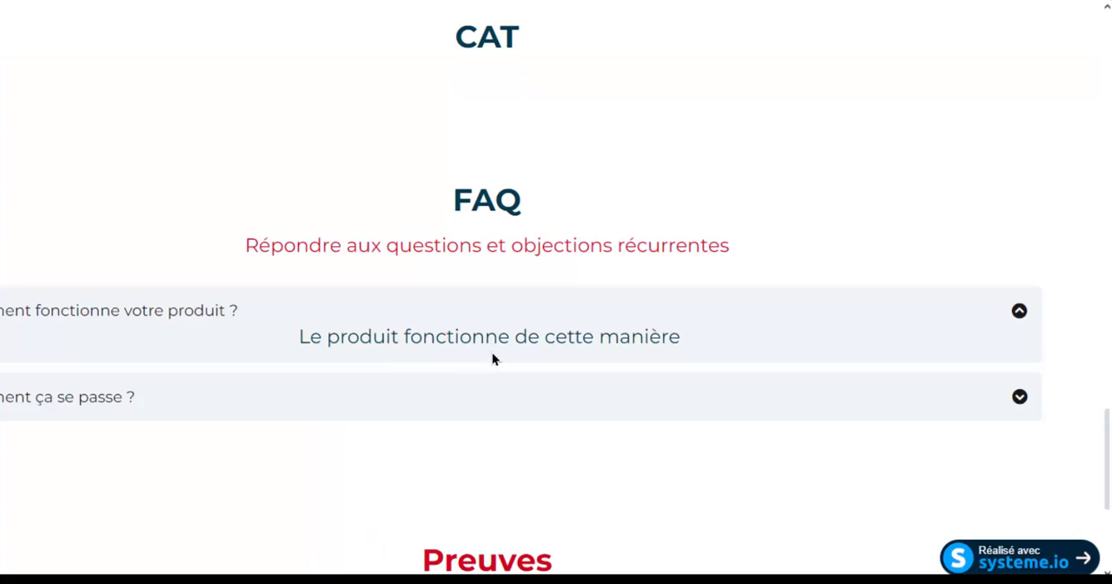
{"action": "left_click", "coordinate": [1019, 399]}
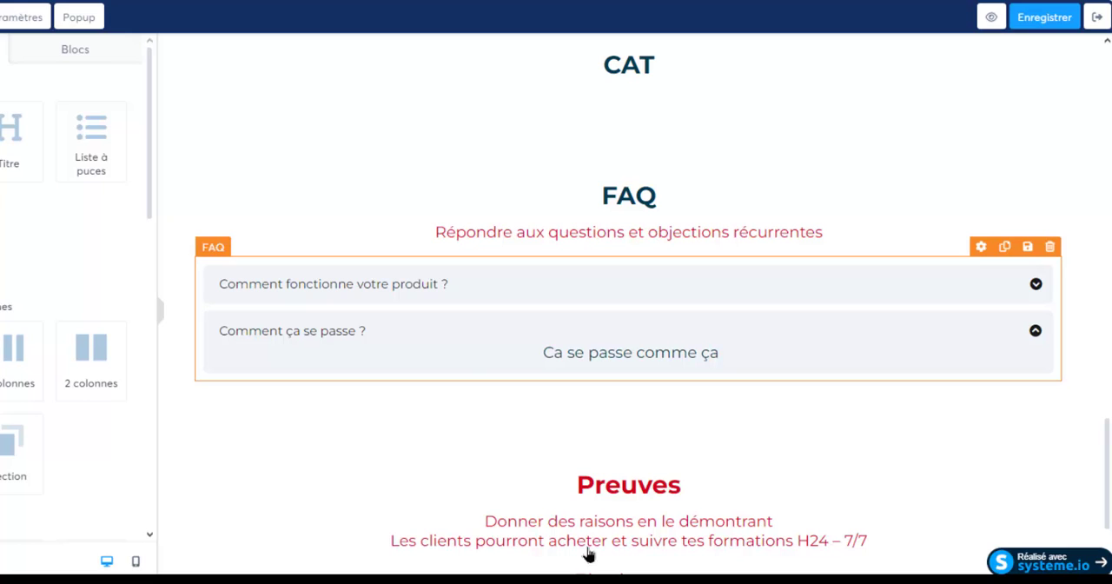
{"action": "left_click", "coordinate": [678, 580]}
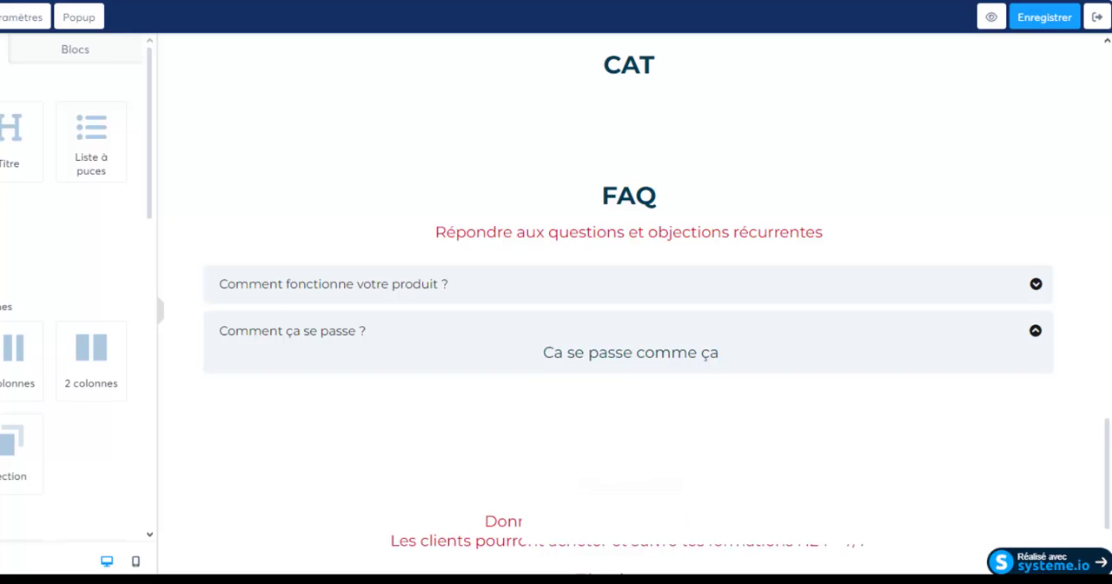